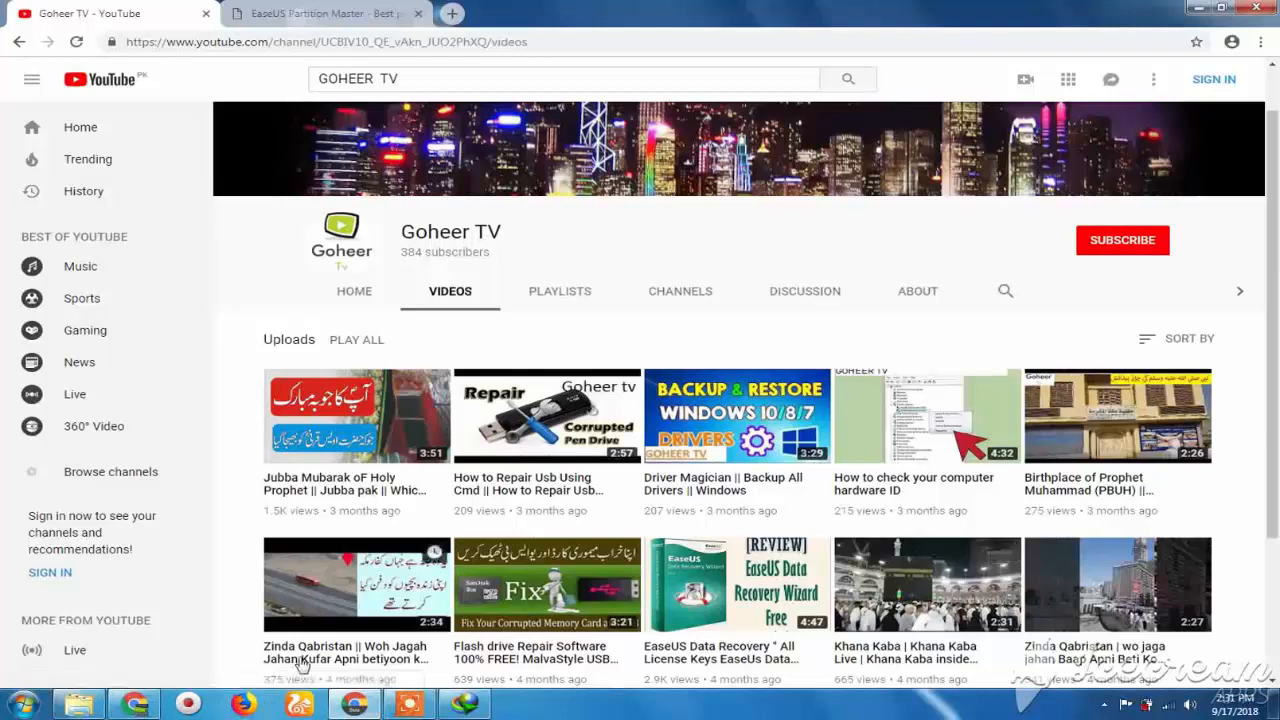
# Step: Download the EaseUS Partition Master free trial, accepting the option to show the completion dialog if the existing file is complete
pyautogui.click(410, 706)
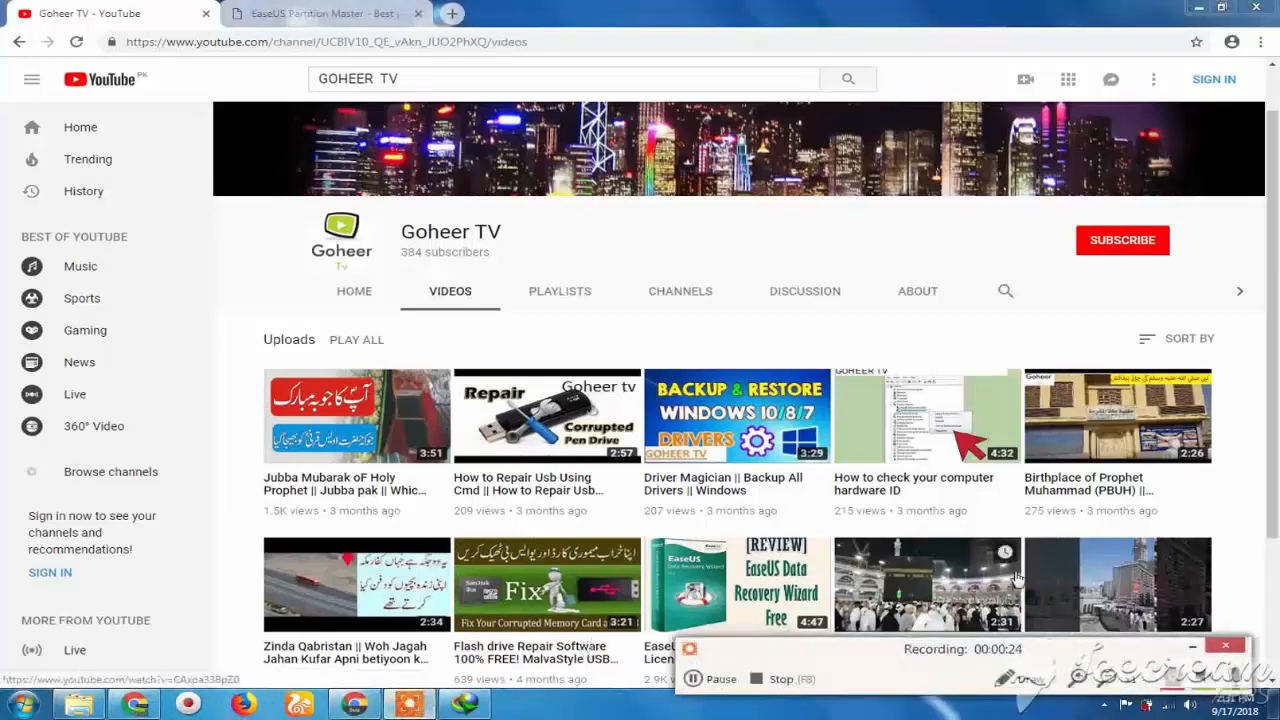
pyautogui.click(298, 11)
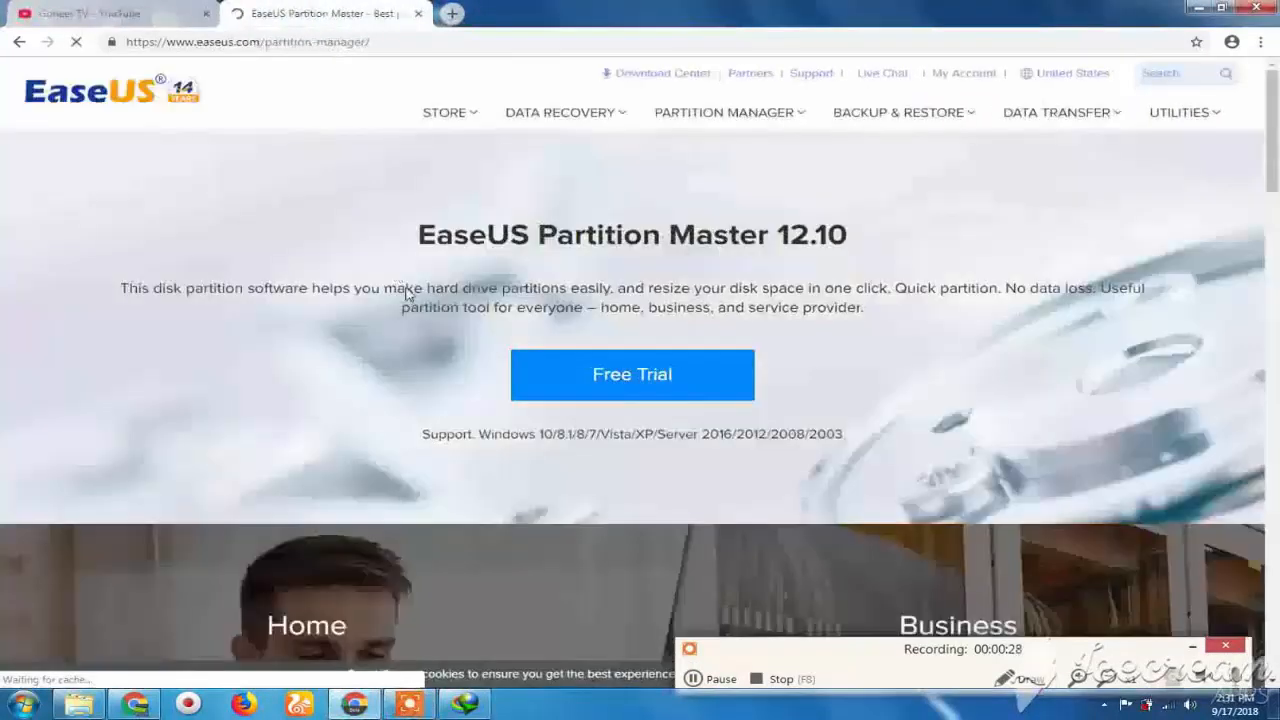
pyautogui.click(652, 384)
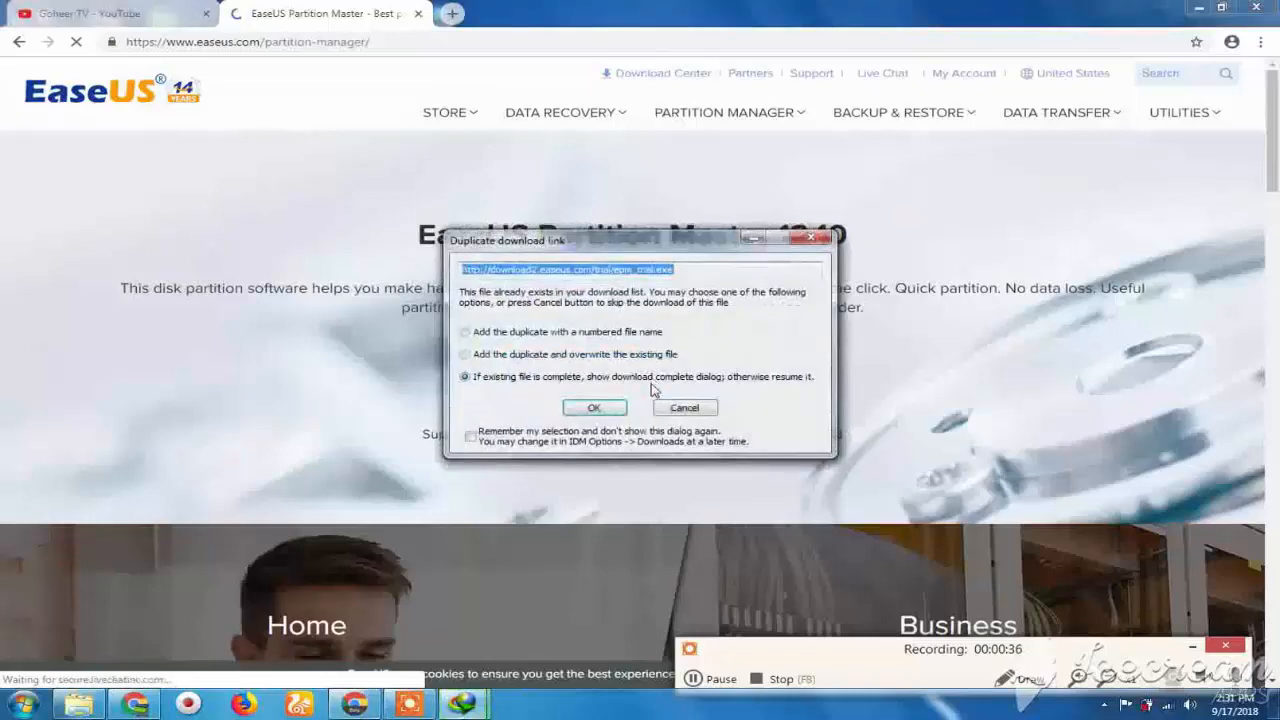
pyautogui.click(616, 410)
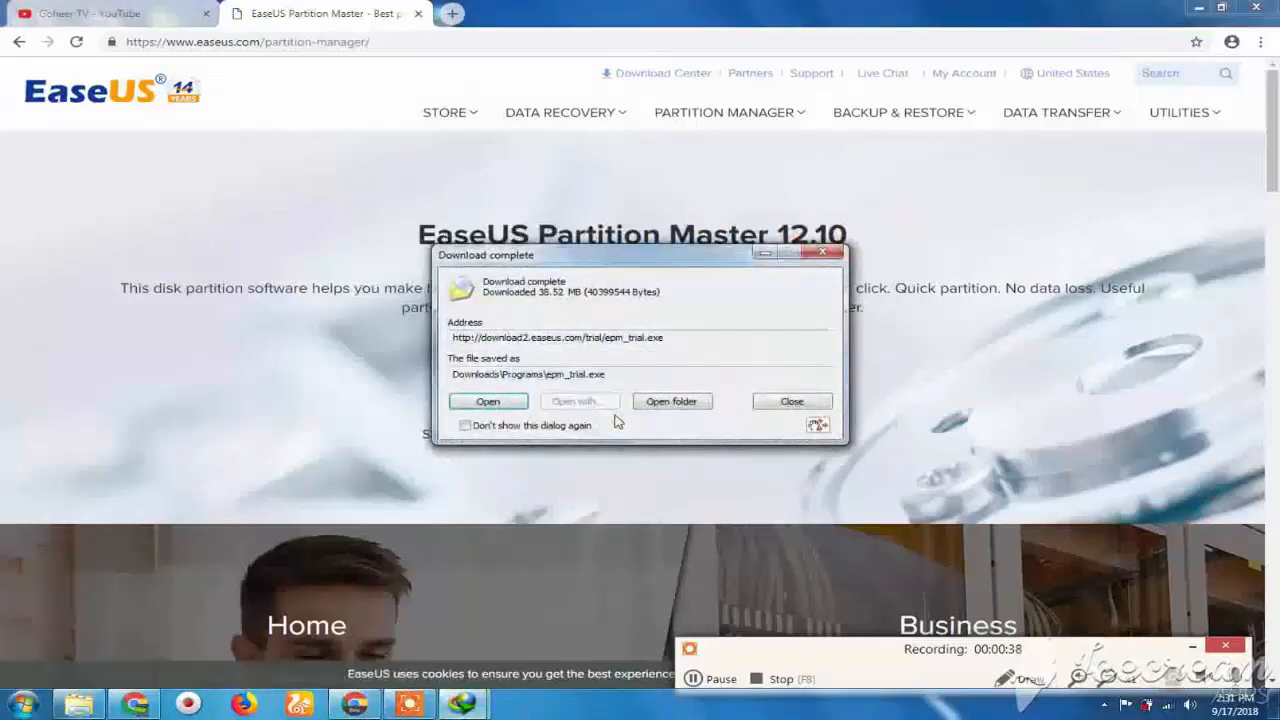
# Step: Minimize the browser, run the epm.exe installer from the desktop and close the finished download's dialog
pyautogui.click(1198, 8)
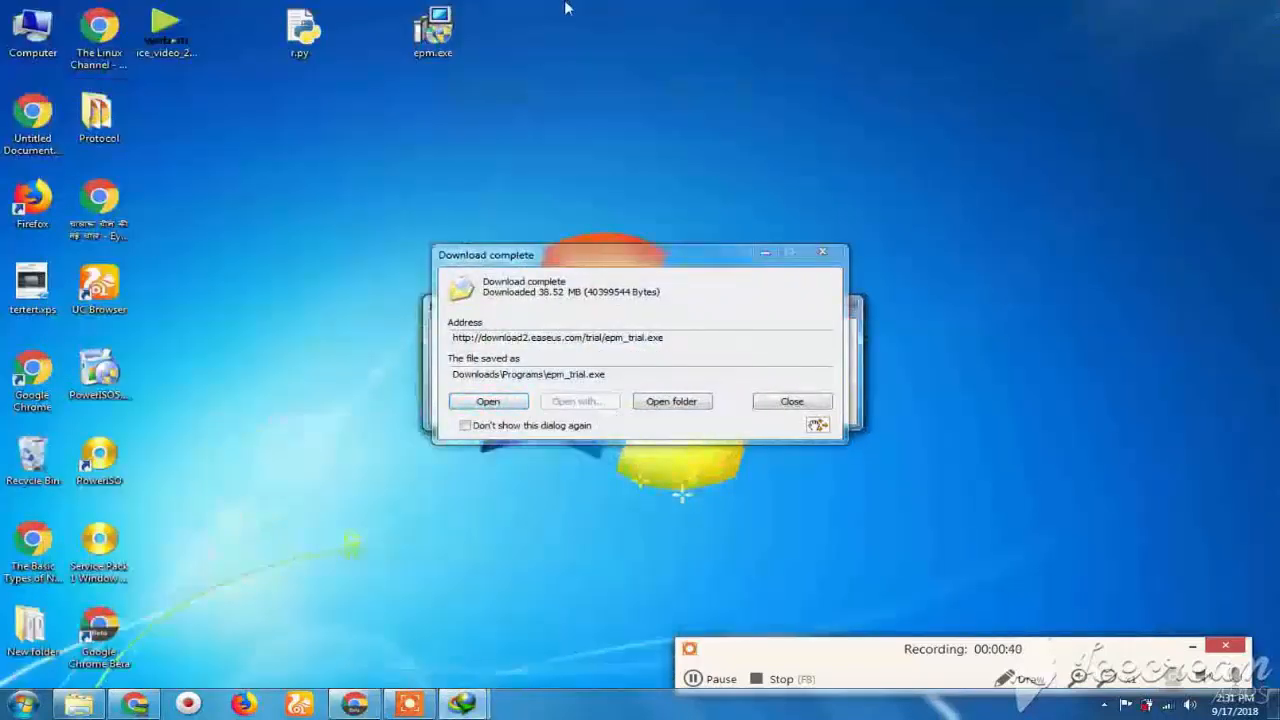
pyautogui.doubleClick(434, 34)
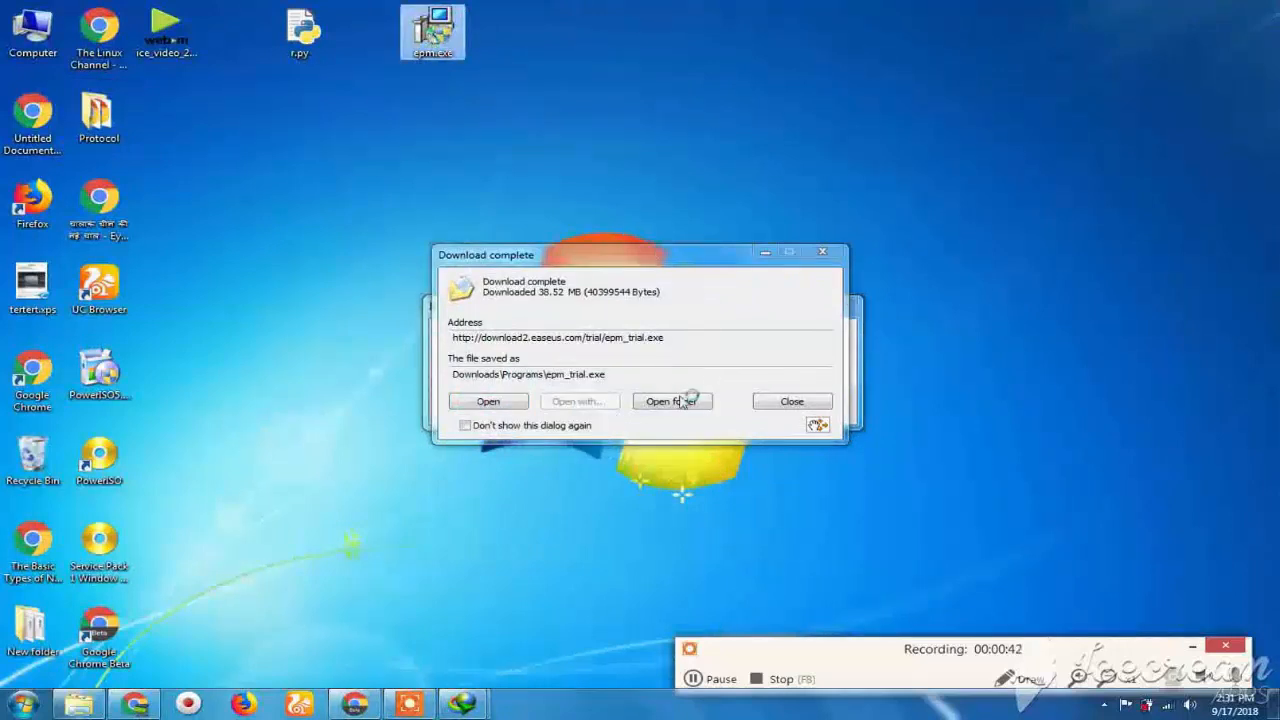
pyautogui.click(792, 405)
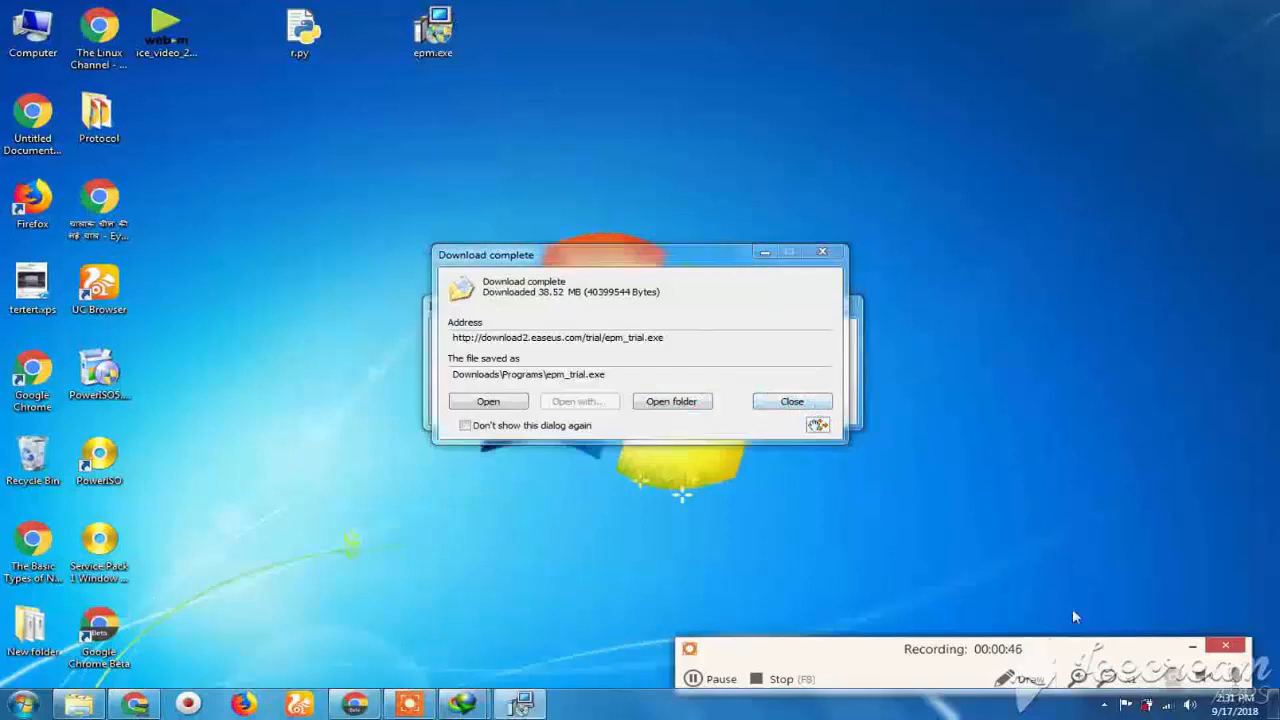
pyautogui.click(810, 403)
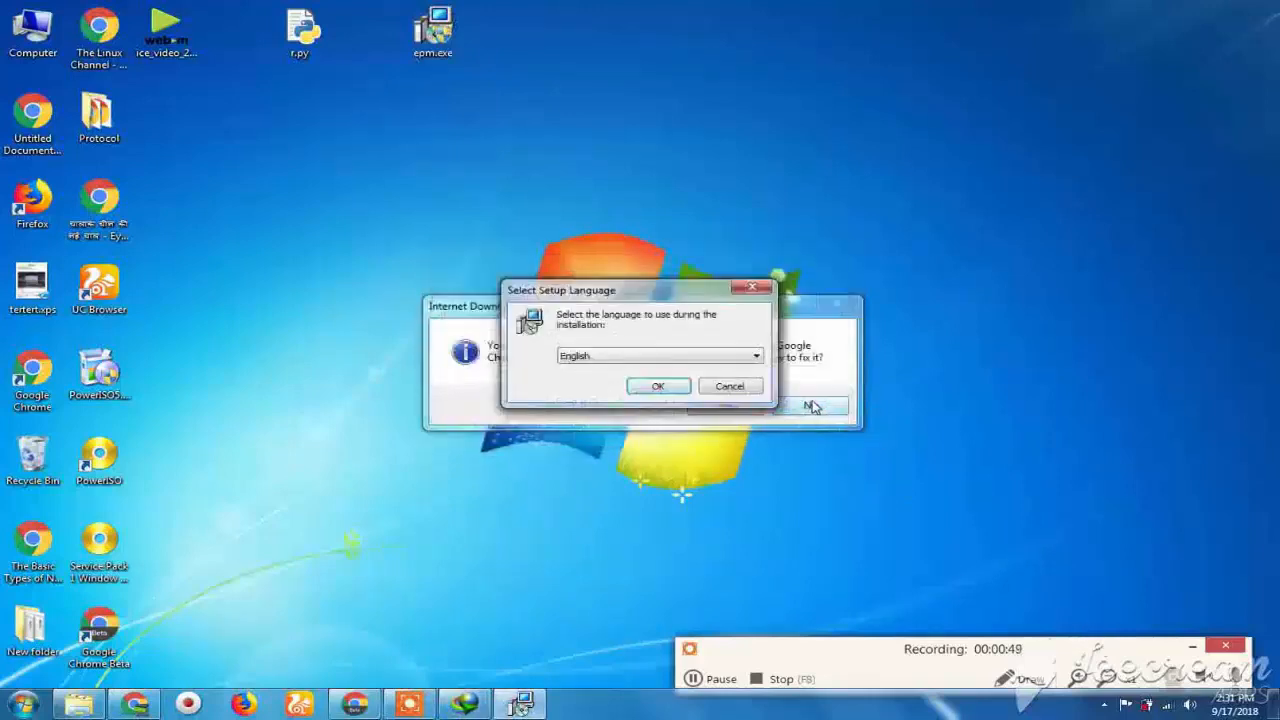
# Step: Install EaseUS Partition Master Free Edition in English, exit setup without launching it, and decline the Internet Download Manager integration help
pyautogui.click(681, 388)
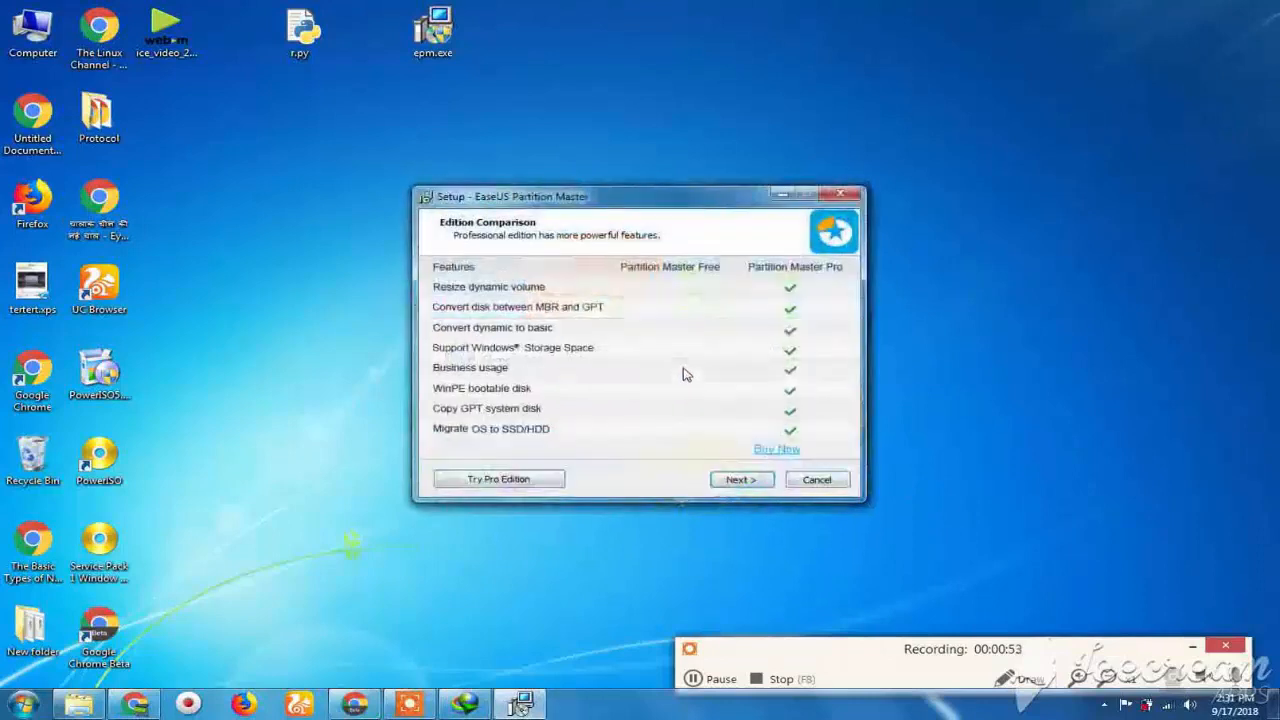
pyautogui.click(742, 480)
pyautogui.click(742, 480)
pyautogui.click(742, 480)
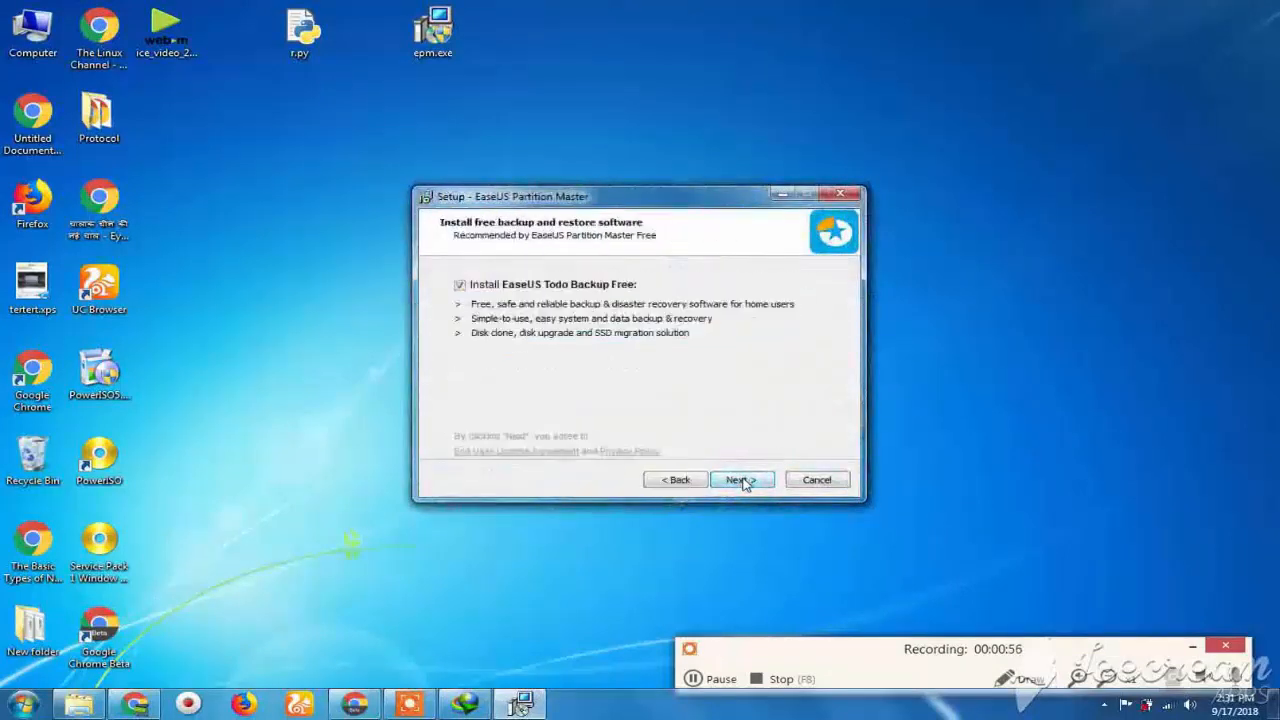
pyautogui.click(742, 480)
pyautogui.click(742, 480)
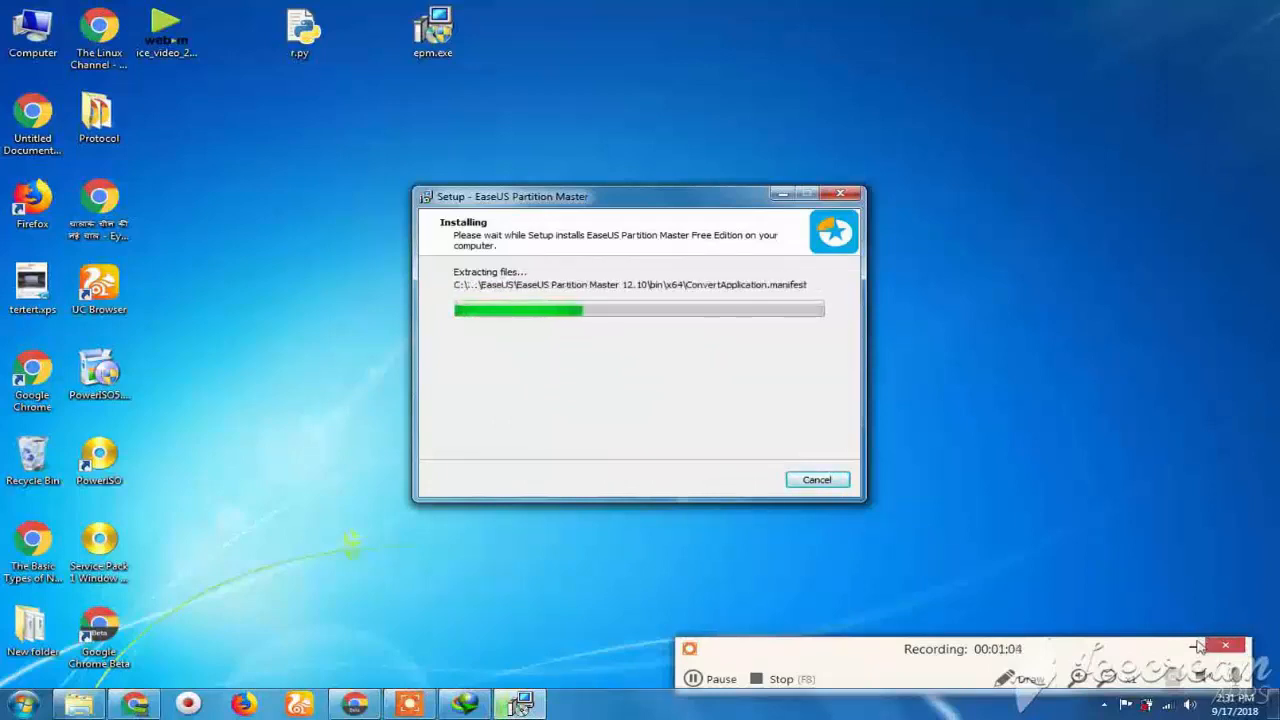
pyautogui.click(1192, 648)
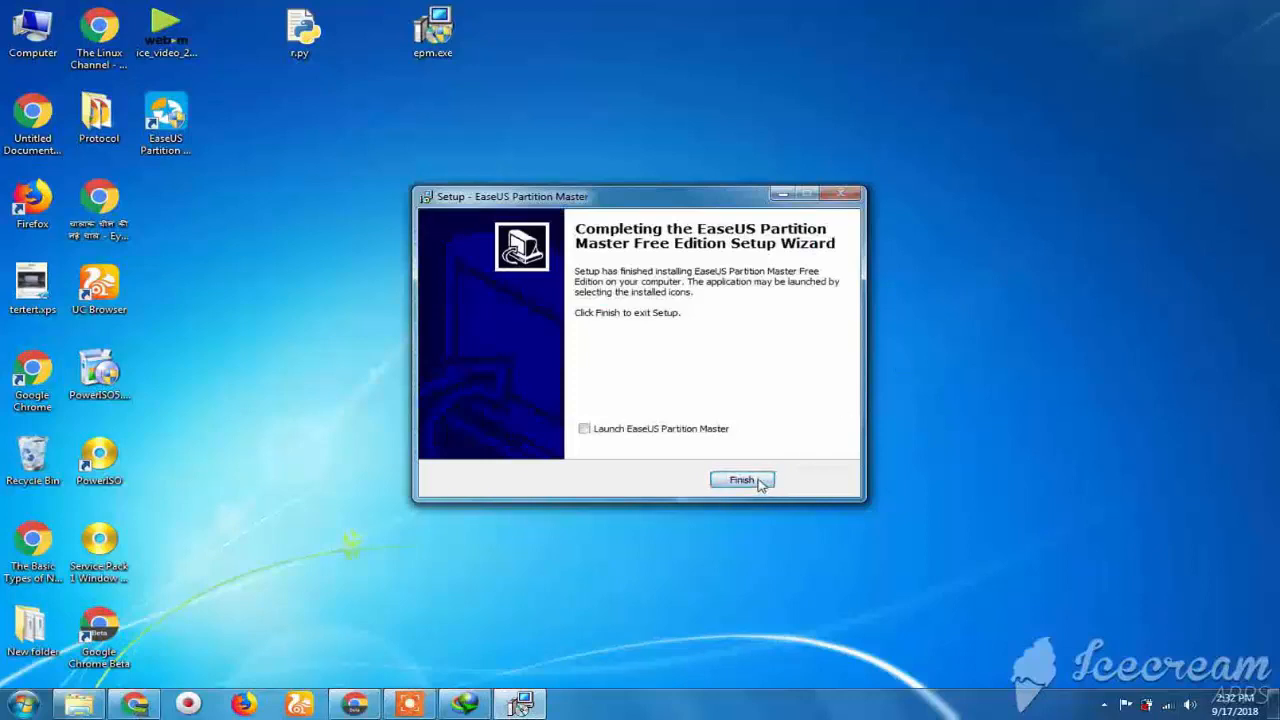
pyautogui.click(759, 483)
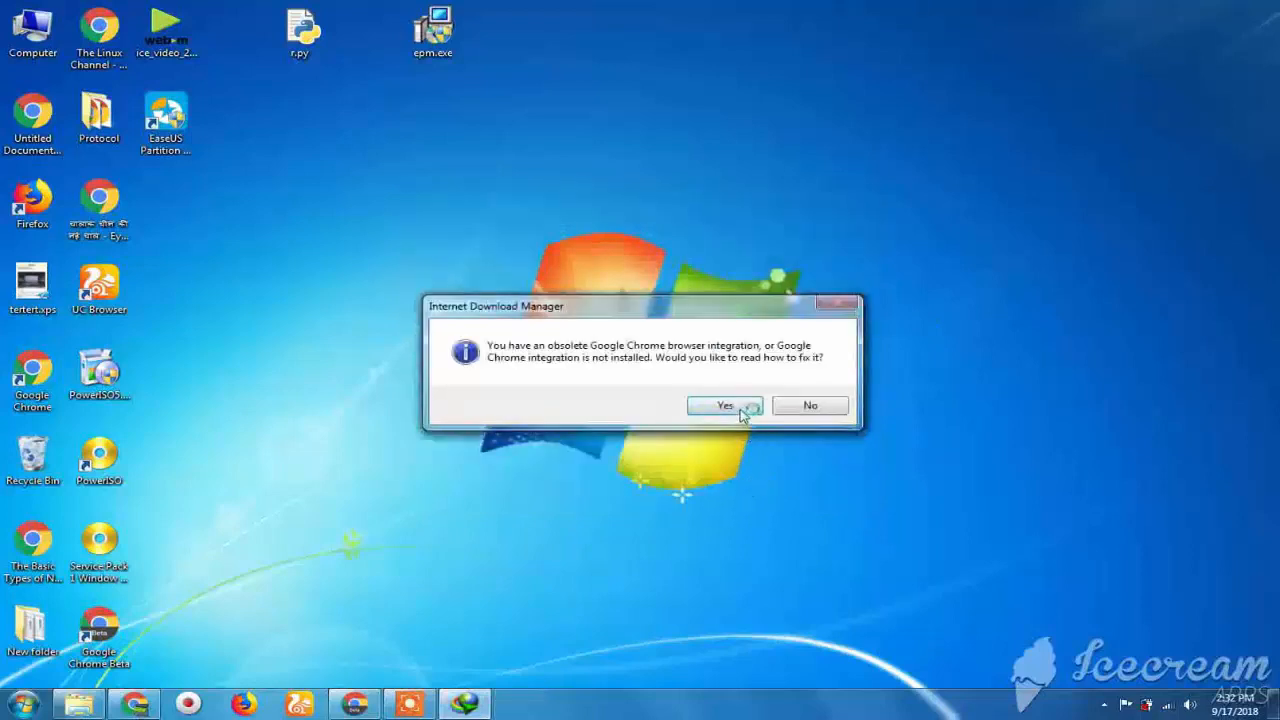
pyautogui.click(783, 409)
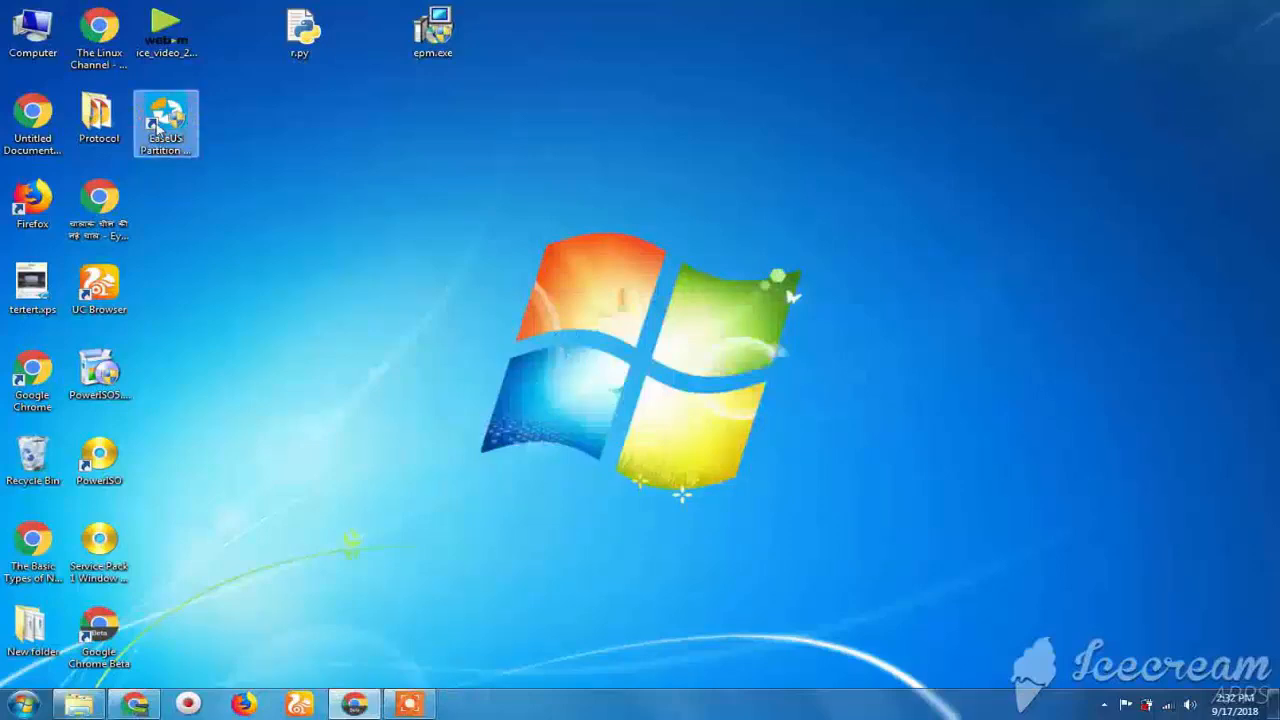
# Step: Launch EaseUS Partition Master from the desktop, dismiss the activation offer and maximize the main window
pyautogui.doubleClick(157, 123)
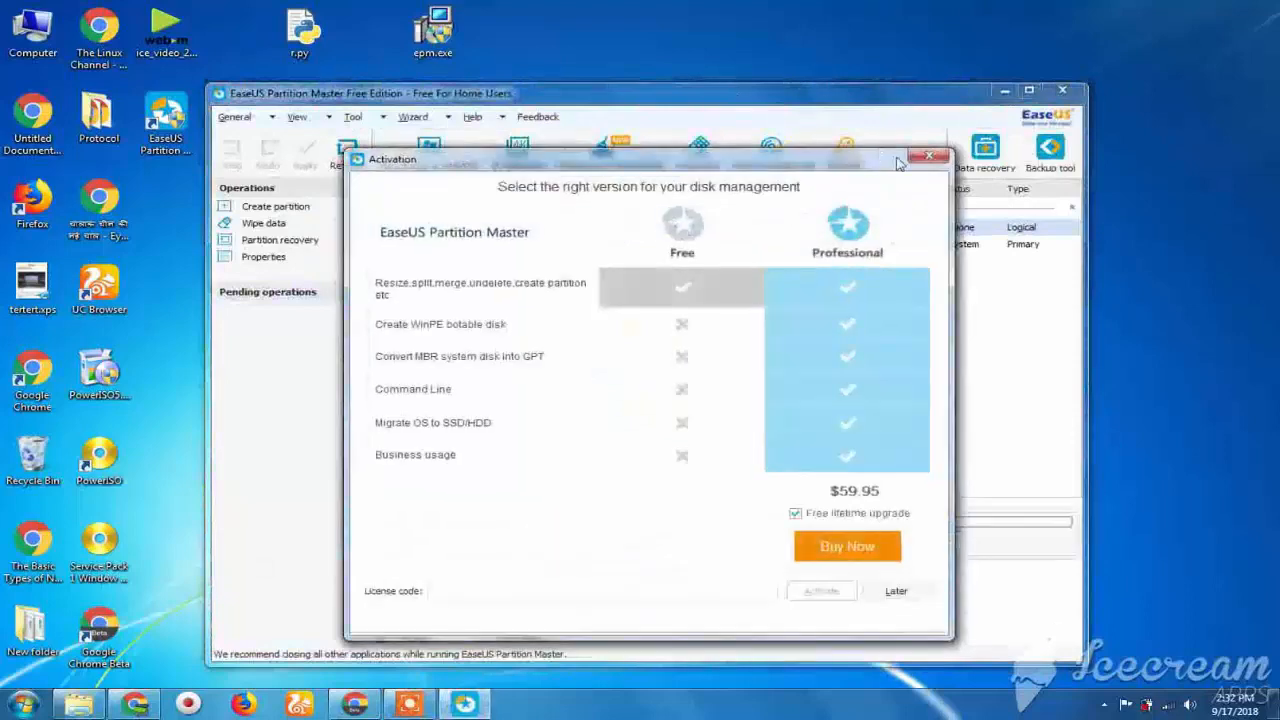
pyautogui.click(926, 158)
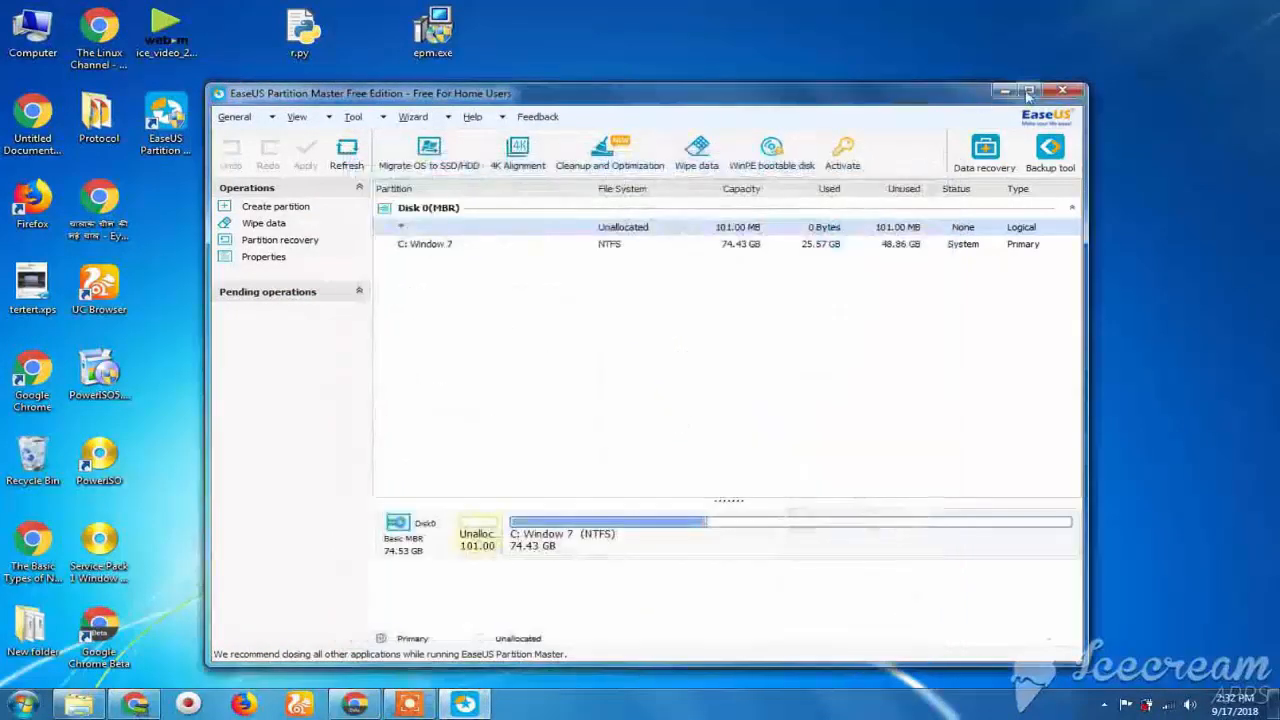
pyautogui.click(1029, 92)
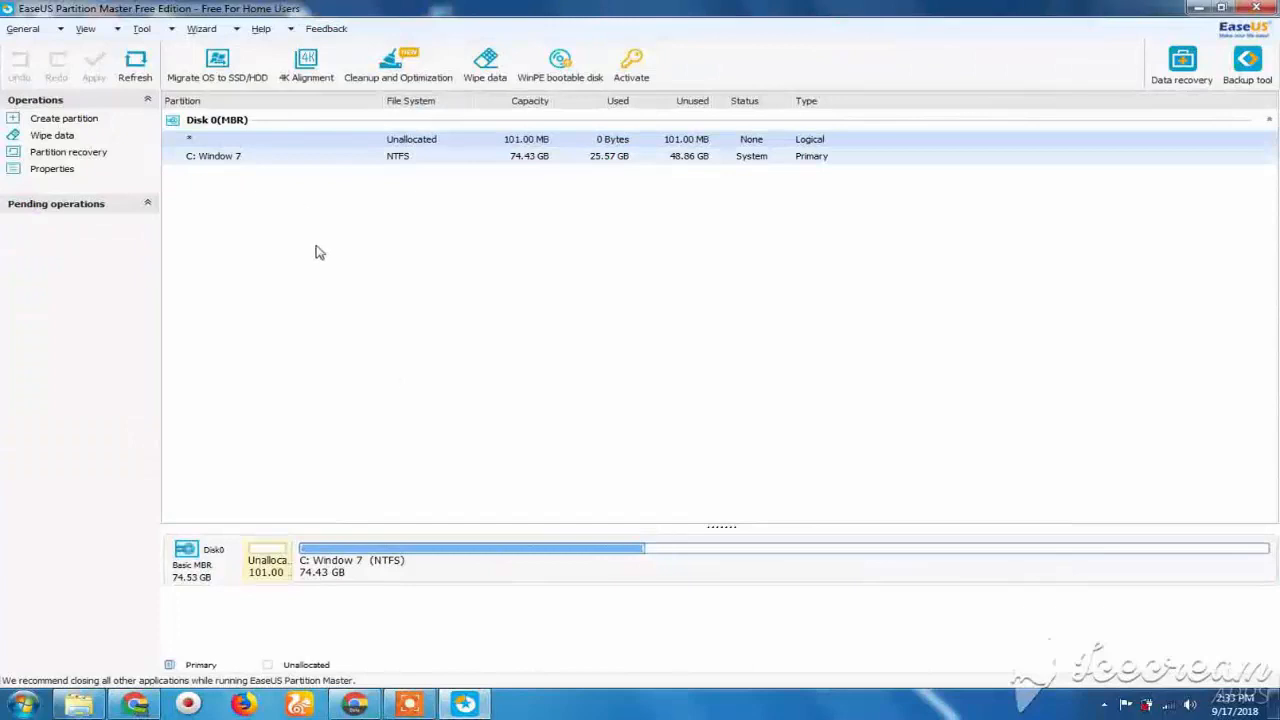
# Step: Shrink the C: Window 7 partition to about 39484 MB, leaving about 36732 MB unallocated after it
pyautogui.click(540, 563)
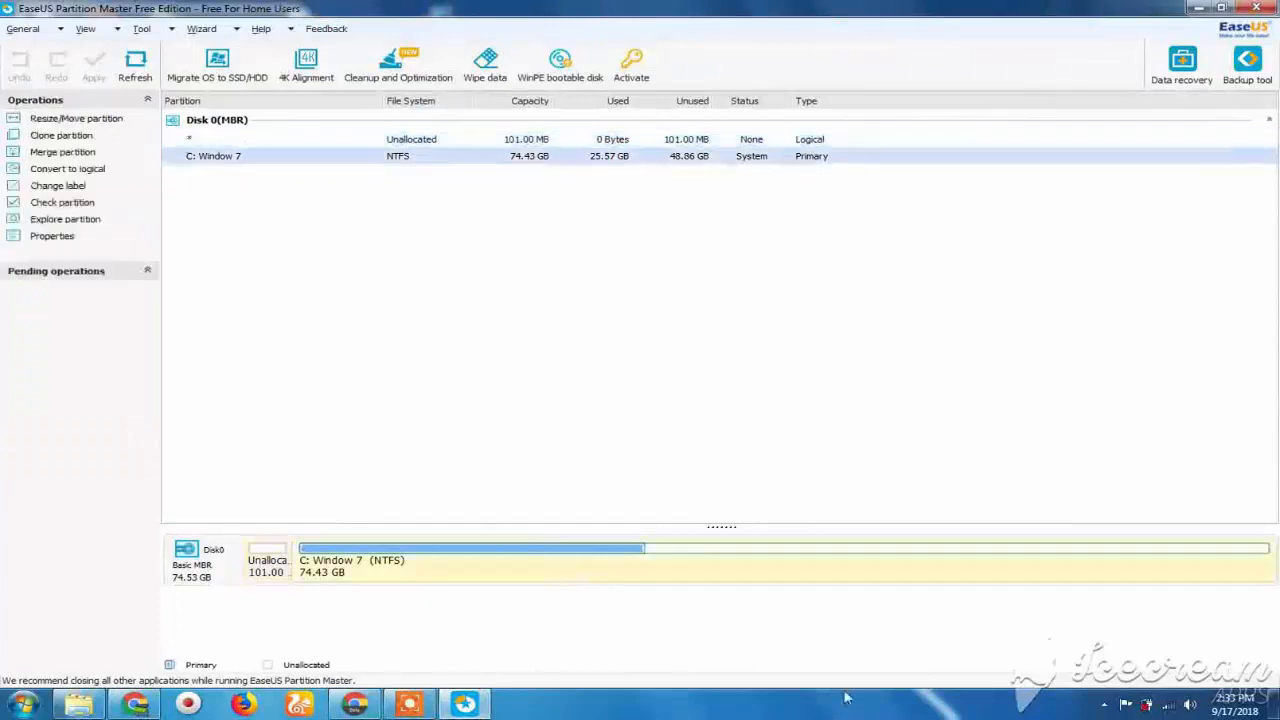
pyautogui.rightClick(778, 578)
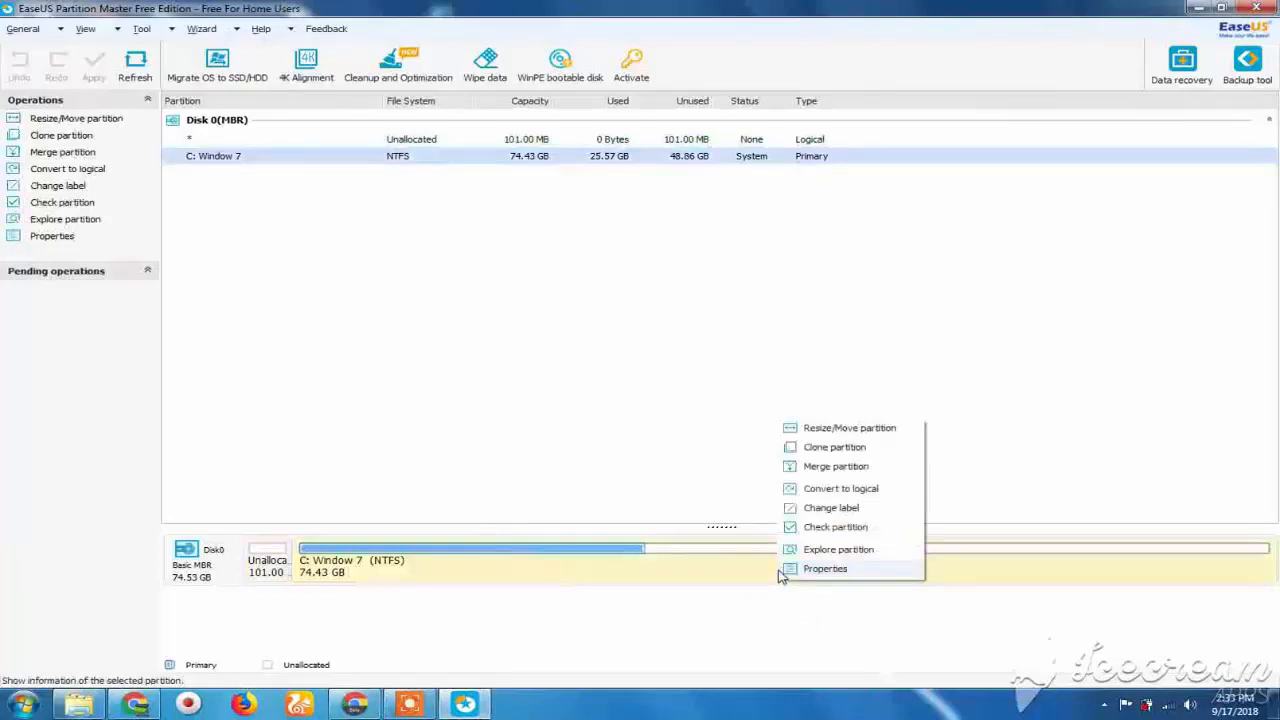
pyautogui.click(853, 430)
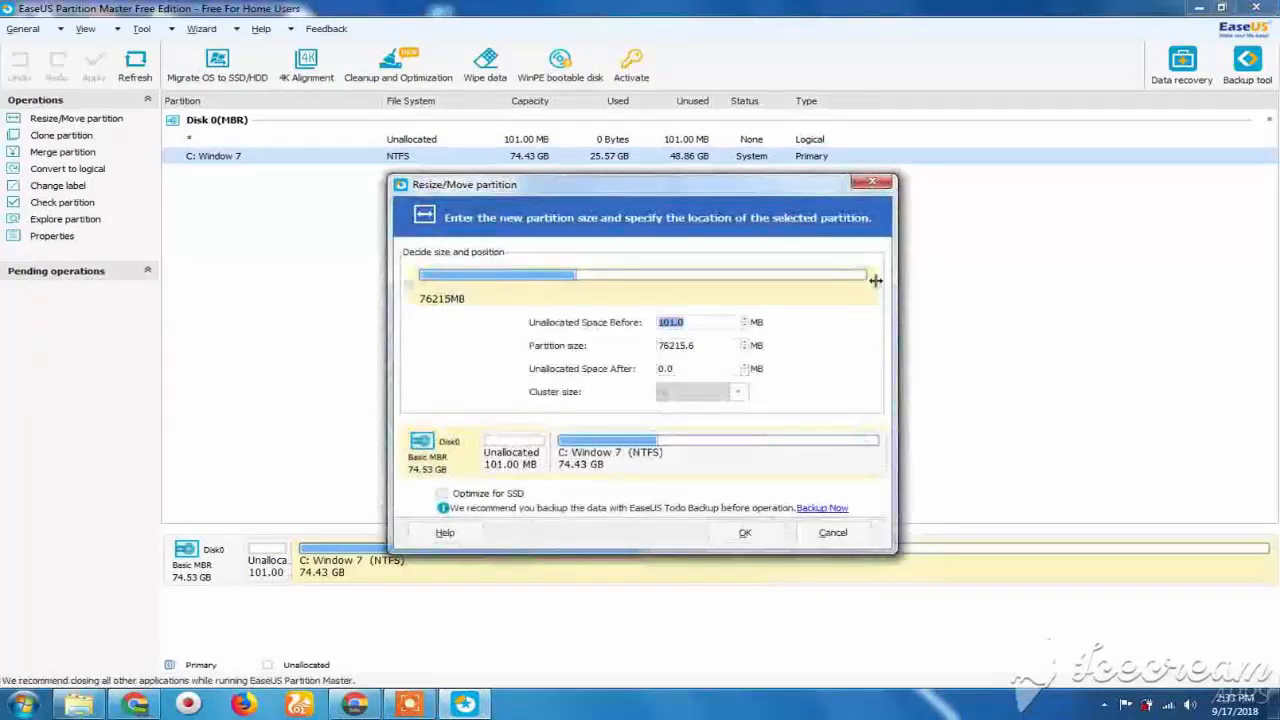
pyautogui.moveTo(878, 285); pyautogui.dragTo(657, 289)
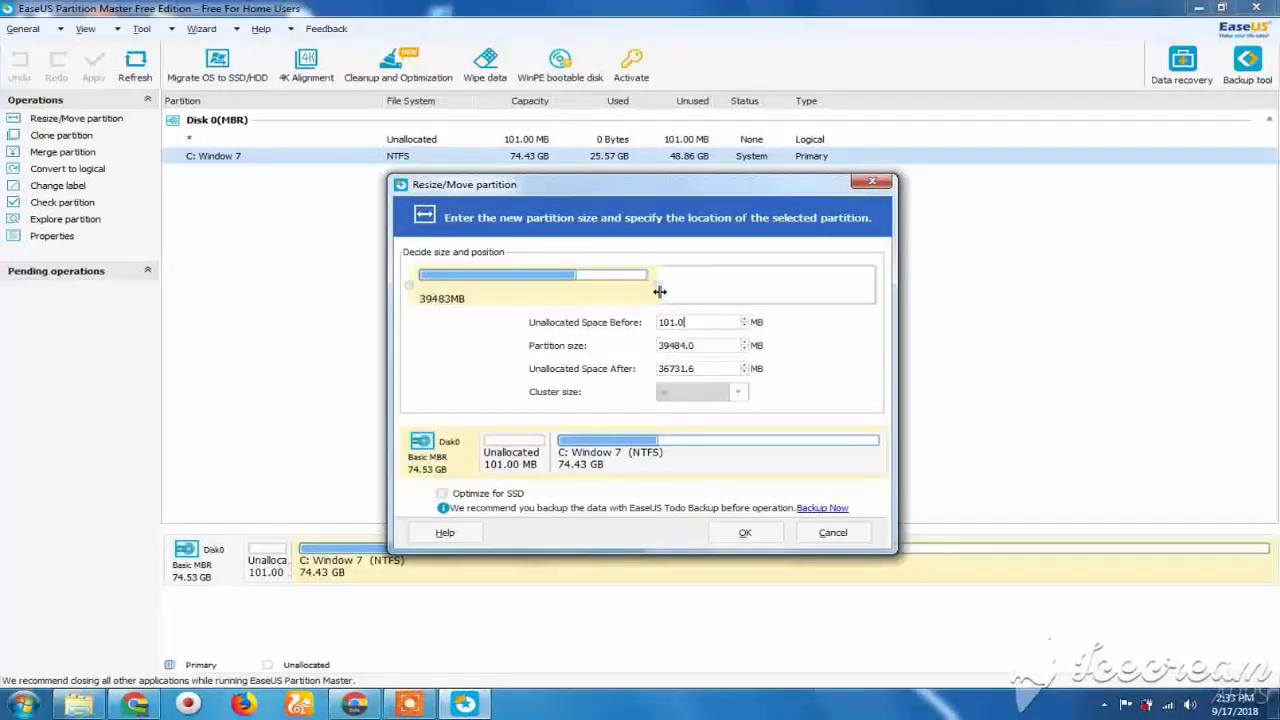
pyautogui.click(758, 538)
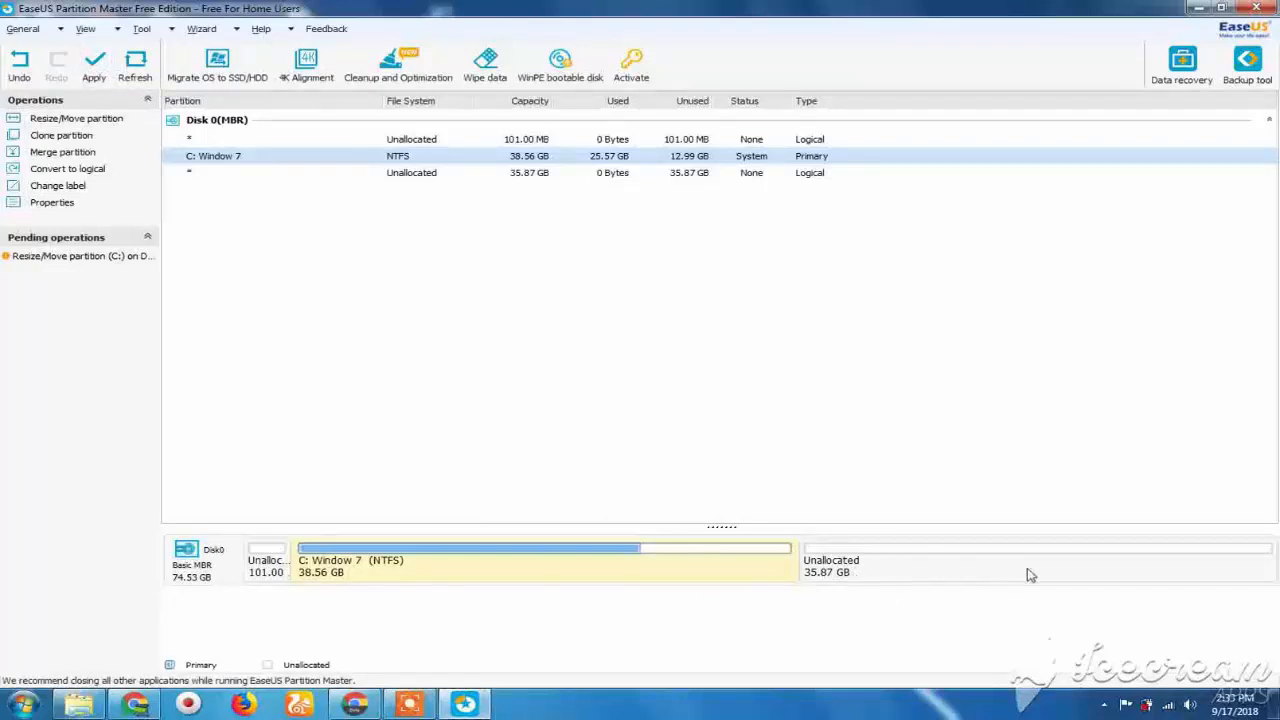
# Step: Apply the pending resize of the C: partition and confirm the changes
pyautogui.click(94, 64)
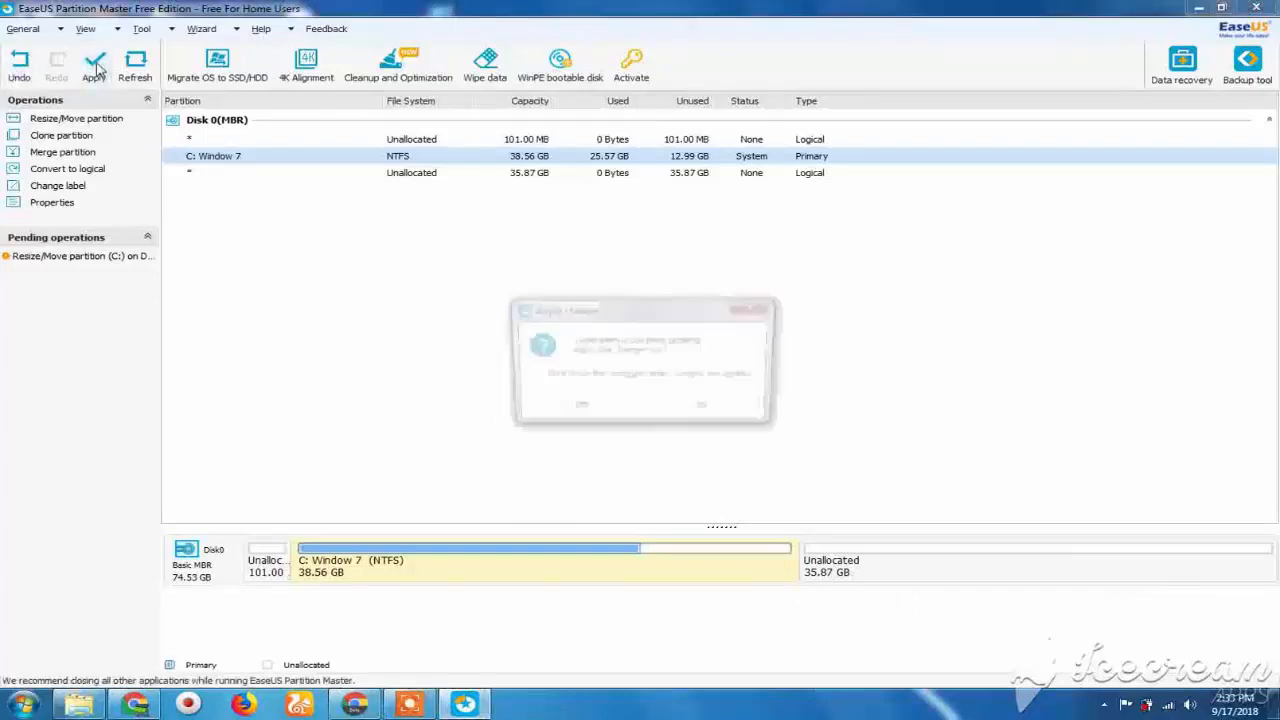
pyautogui.click(576, 410)
pyautogui.click(574, 408)
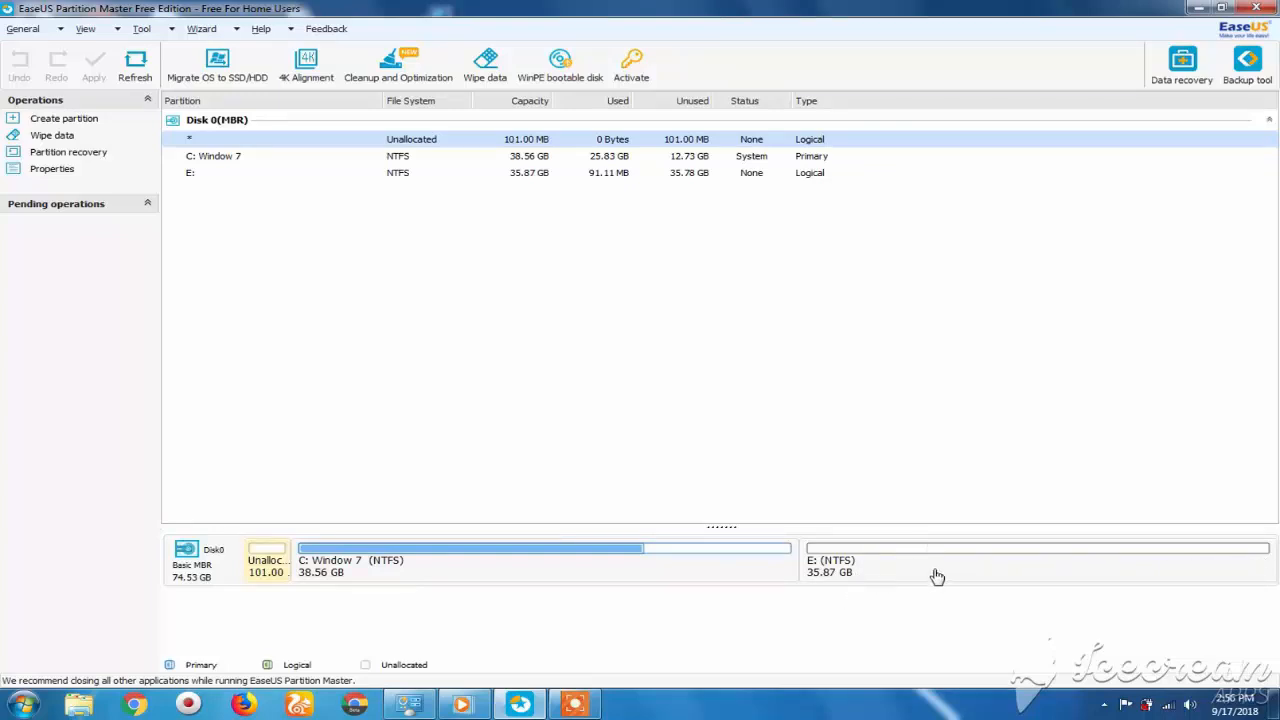
# Step: Shrink the E: partition to about 14.48 GB, leaving about 21.39 GB unallocated after it
pyautogui.rightClick(1034, 581)
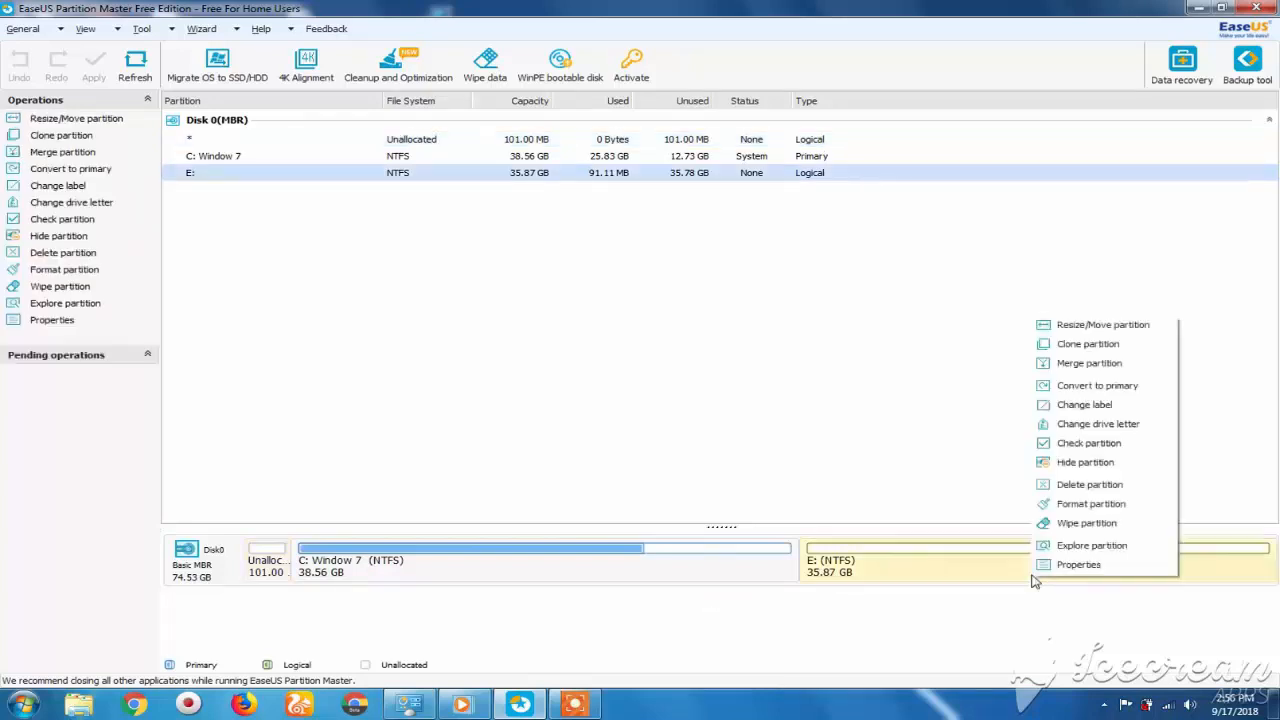
pyautogui.click(1075, 326)
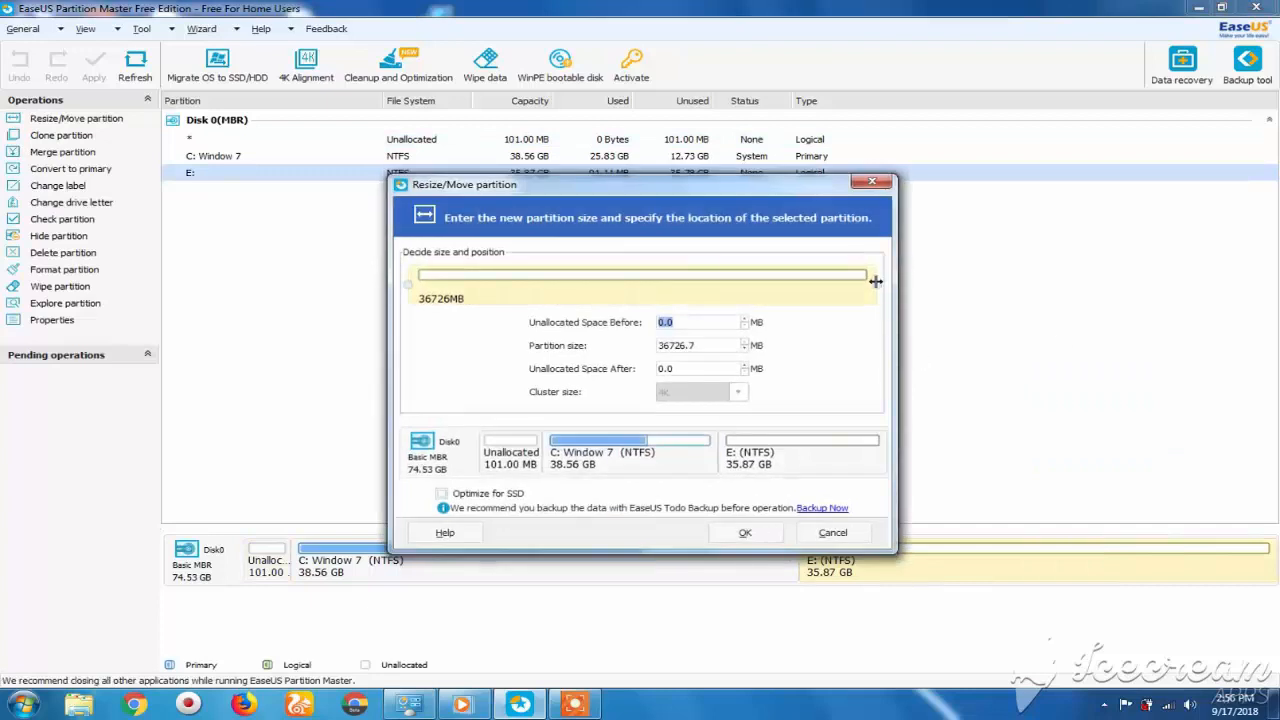
pyautogui.moveTo(875, 281); pyautogui.dragTo(777, 304)
pyautogui.moveTo(681, 304); pyautogui.dragTo(602, 304)
pyautogui.click(741, 535)
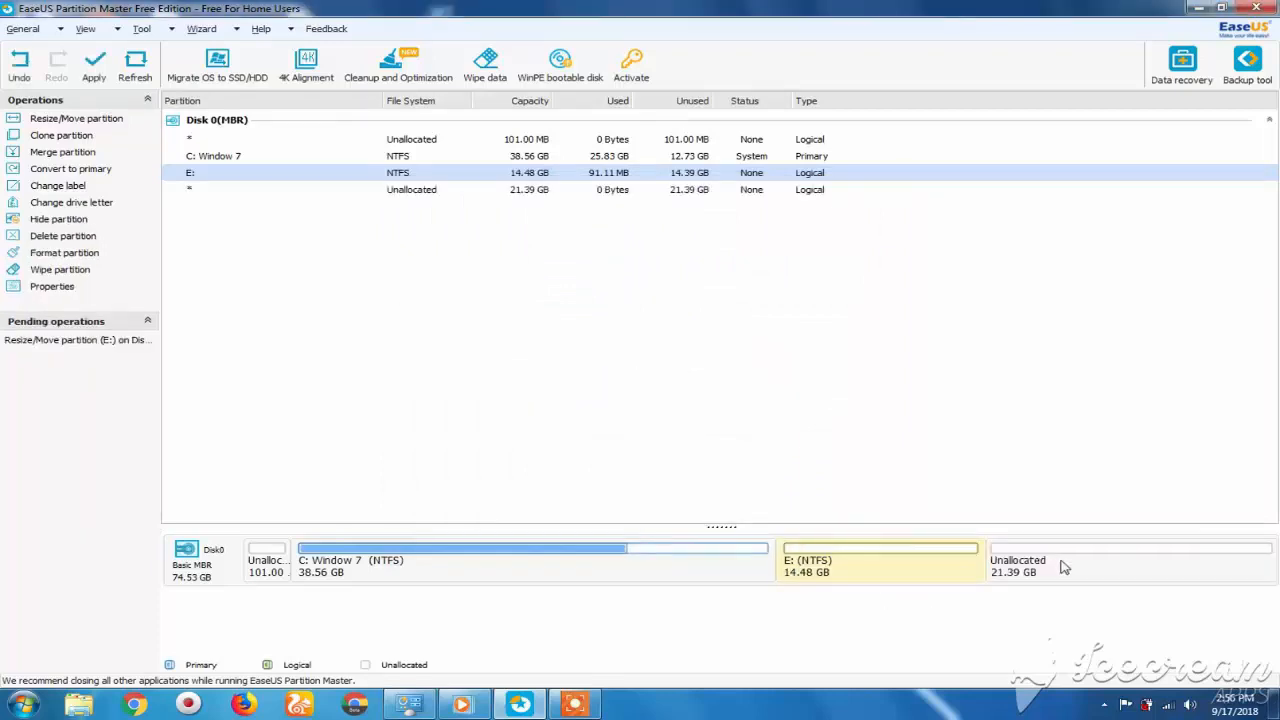
# Step: Create a logical NTFS partition with drive letter F: and 4KB clusters, using the whole 21903.6 MB of unallocated space after E:
pyautogui.rightClick(1064, 567)
pyautogui.click(1118, 570)
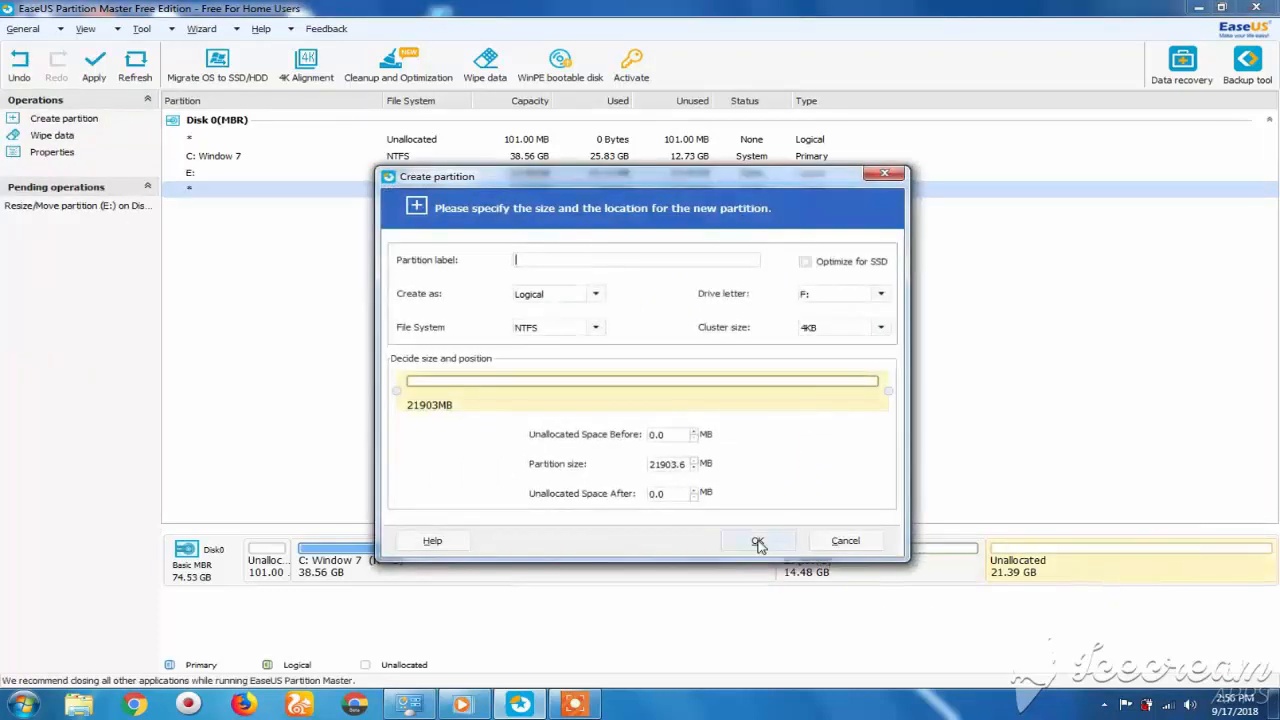
pyautogui.click(755, 536)
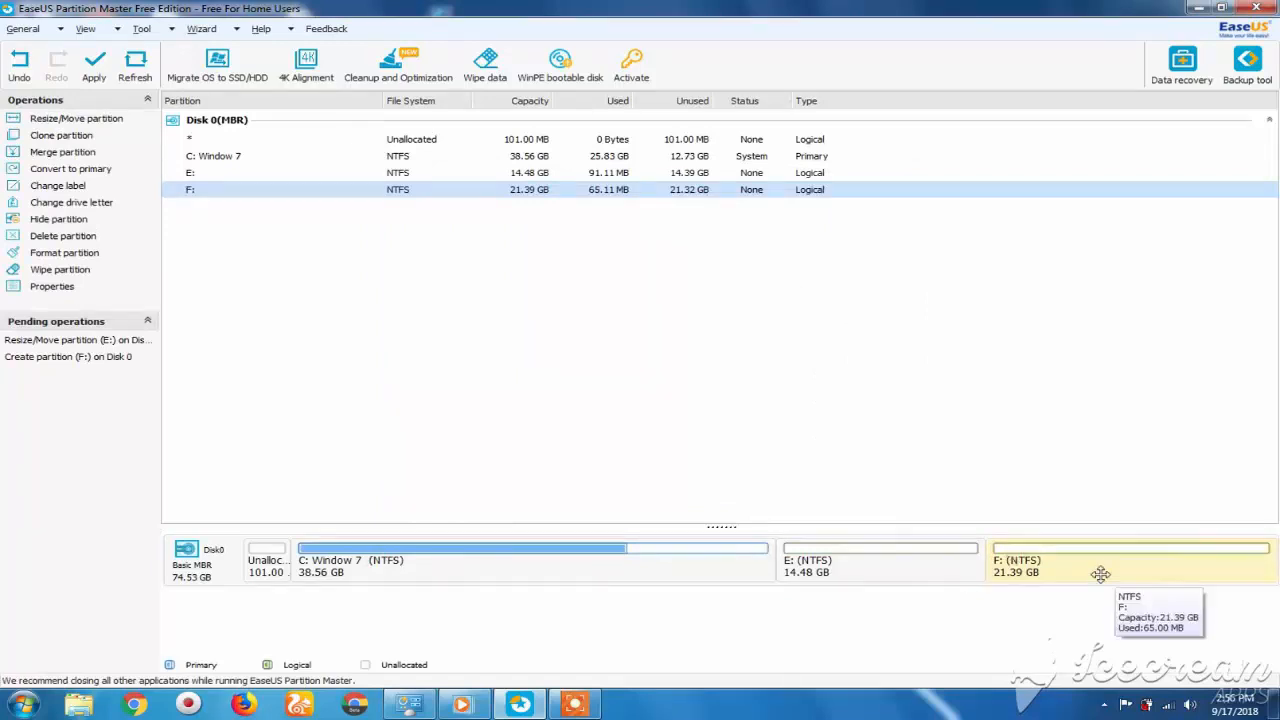
pyautogui.click(902, 570)
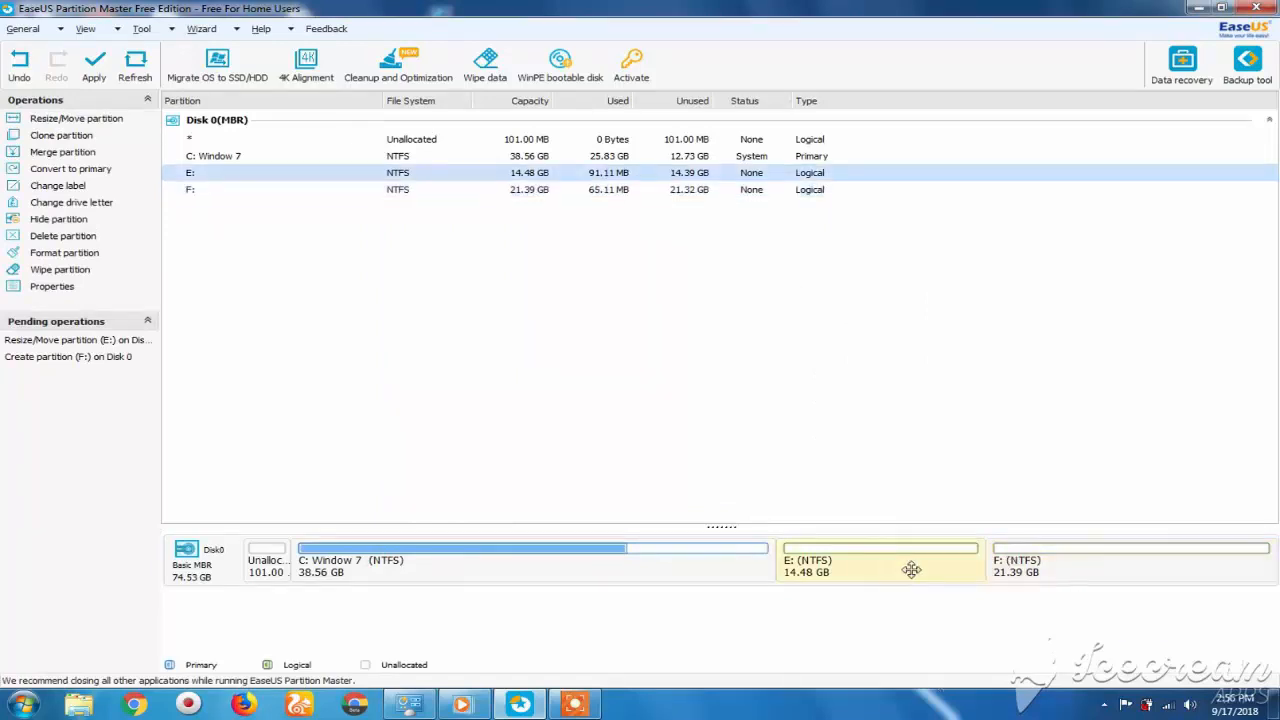
pyautogui.click(1028, 583)
pyautogui.click(948, 576)
pyautogui.click(1044, 568)
pyautogui.click(966, 570)
pyautogui.click(1018, 578)
pyautogui.click(904, 572)
pyautogui.click(1020, 578)
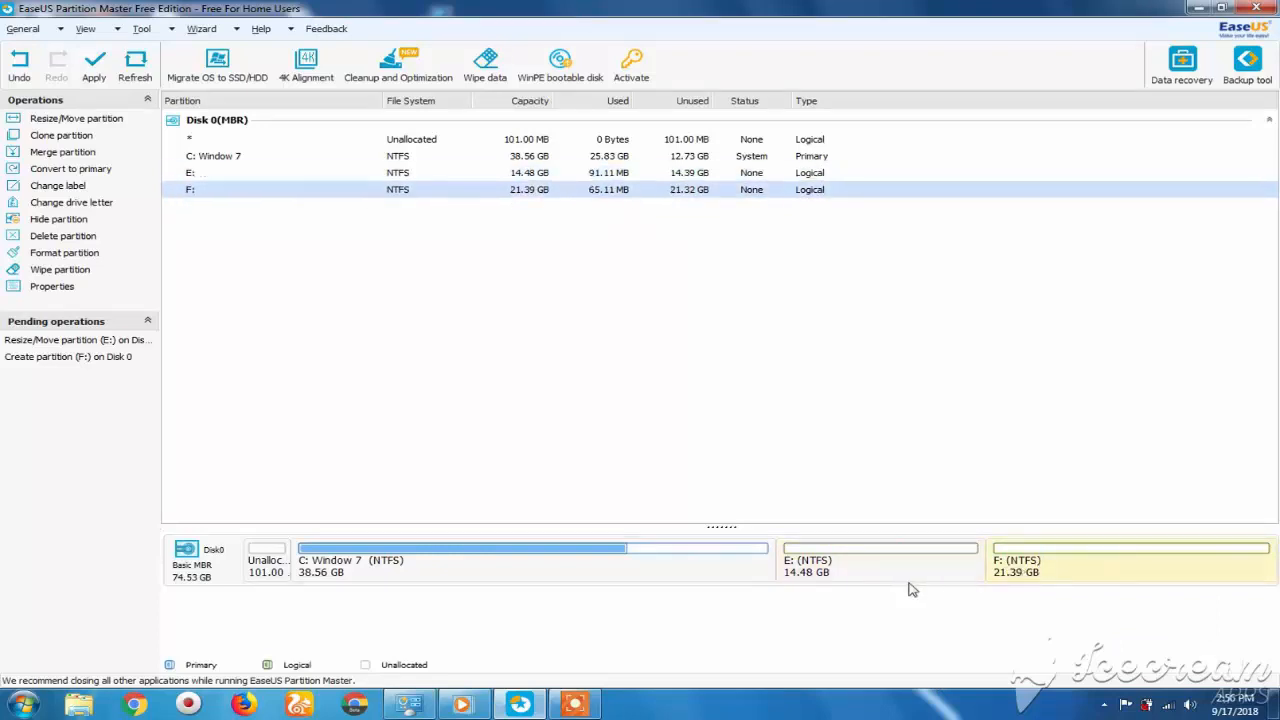
# Step: Merge the F: partition into E: on Disk 0
pyautogui.click(912, 590)
pyautogui.rightClick(910, 570)
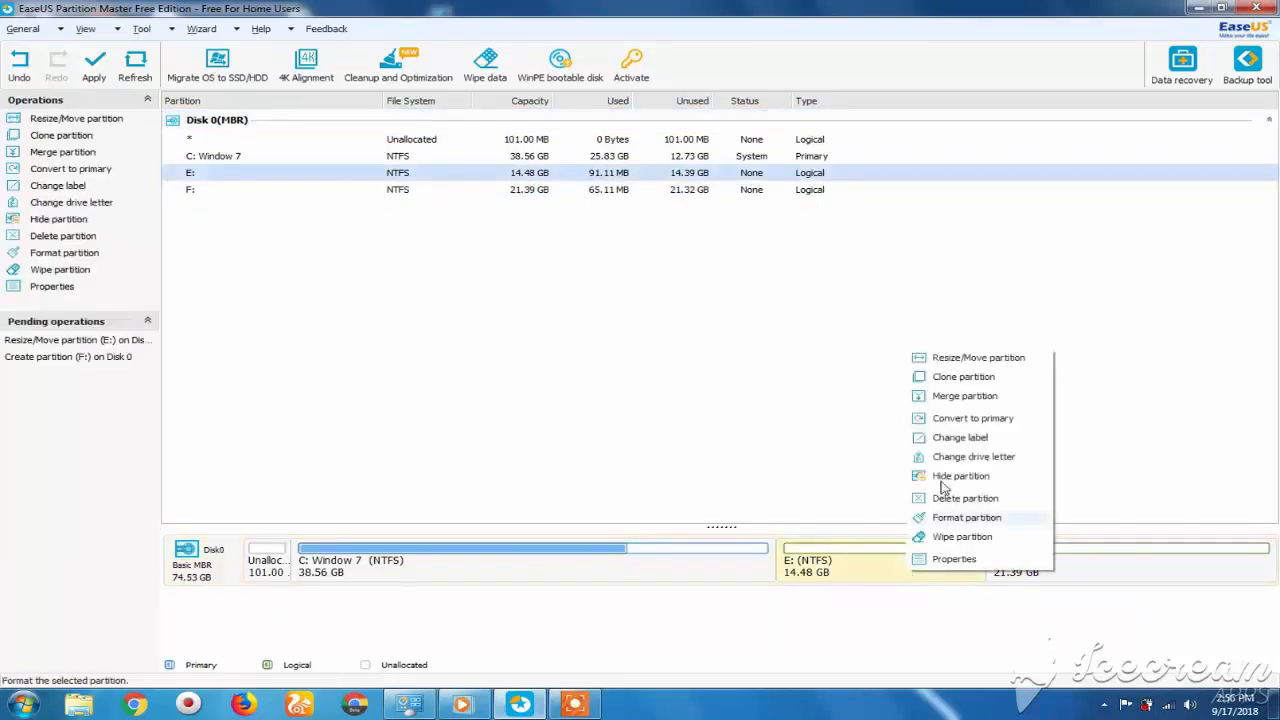
pyautogui.click(964, 396)
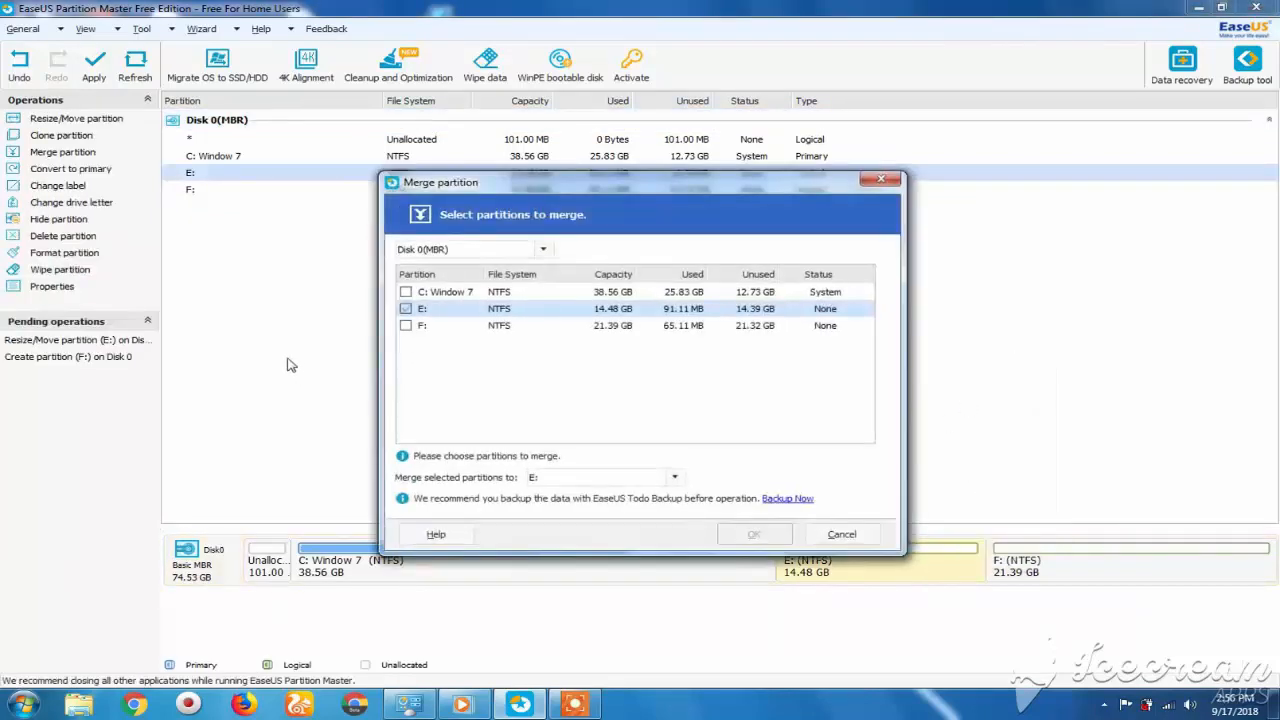
pyautogui.click(406, 327)
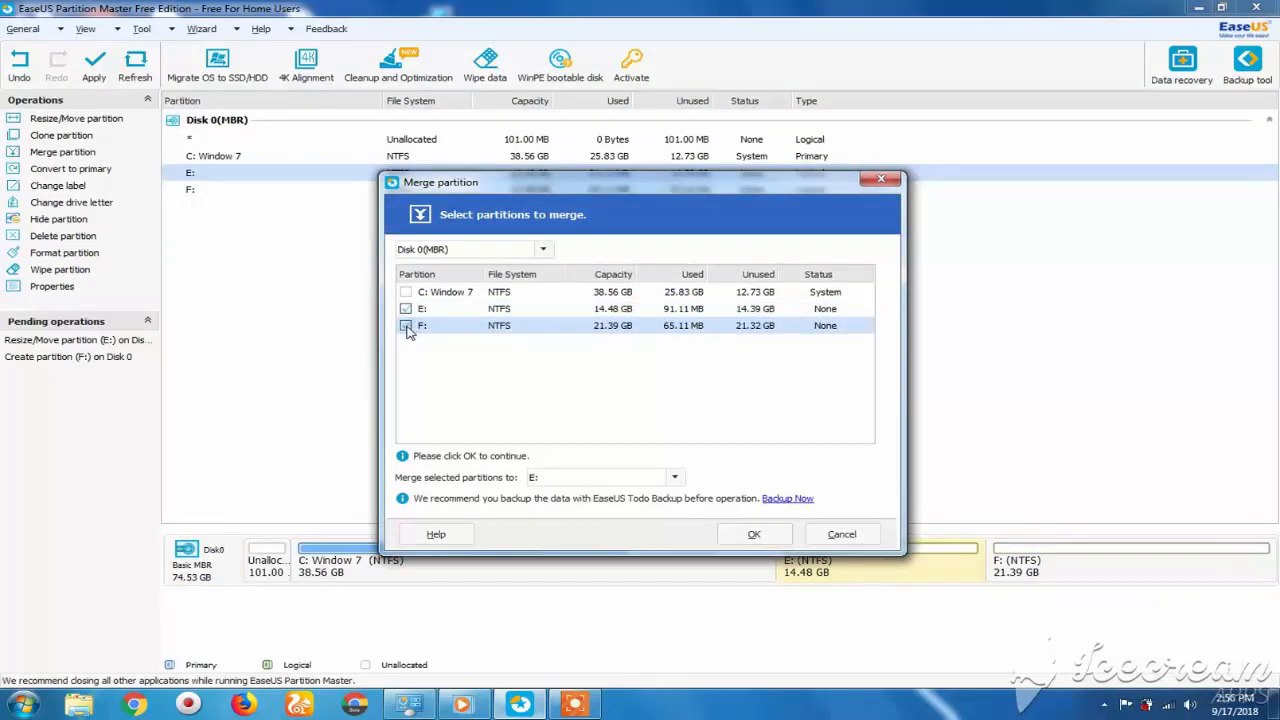
pyautogui.click(740, 535)
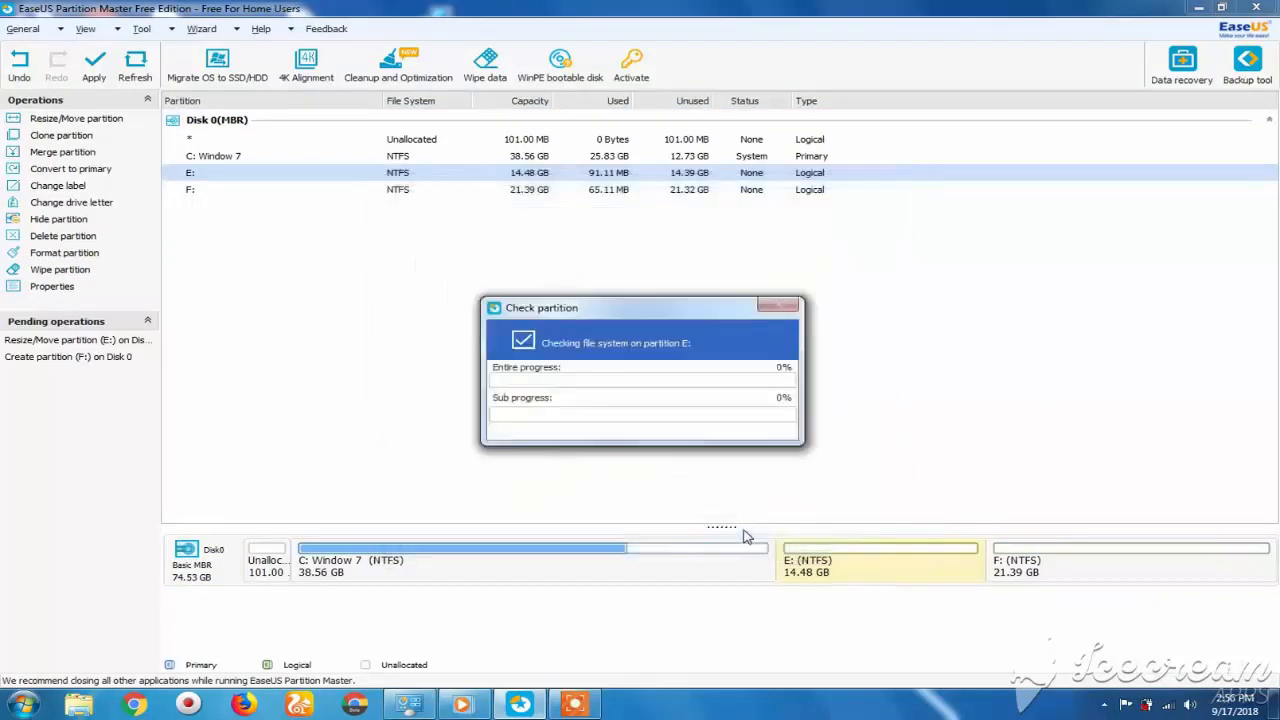